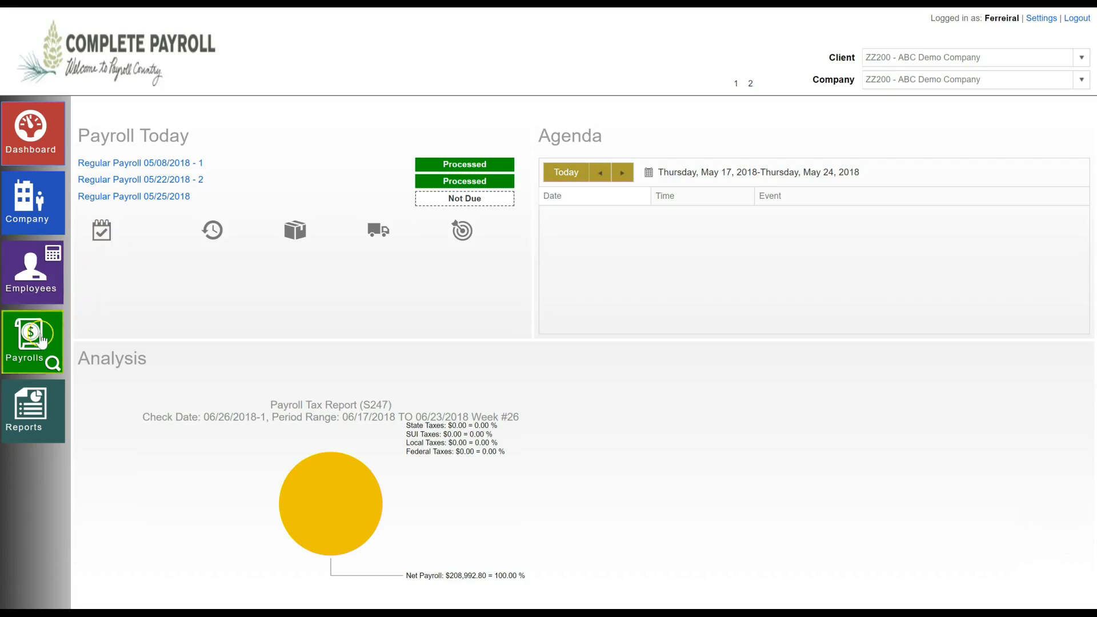
Start the not-yet-due weekly payroll dated 05/25/2018 from the payroll timeline and hide its payroll notes
click(35, 346)
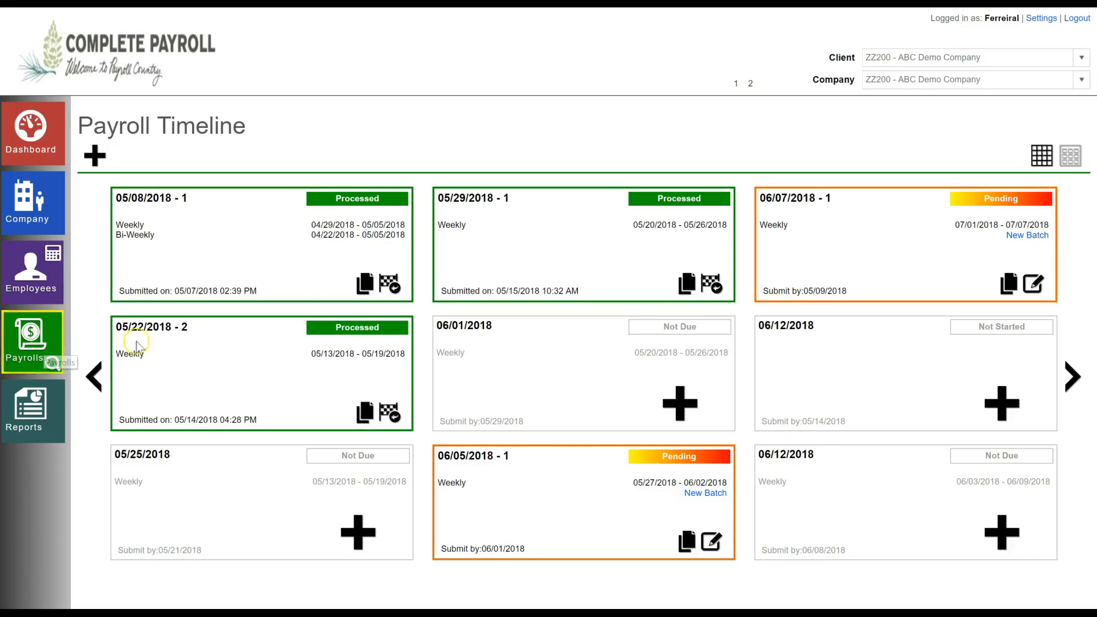
click(353, 536)
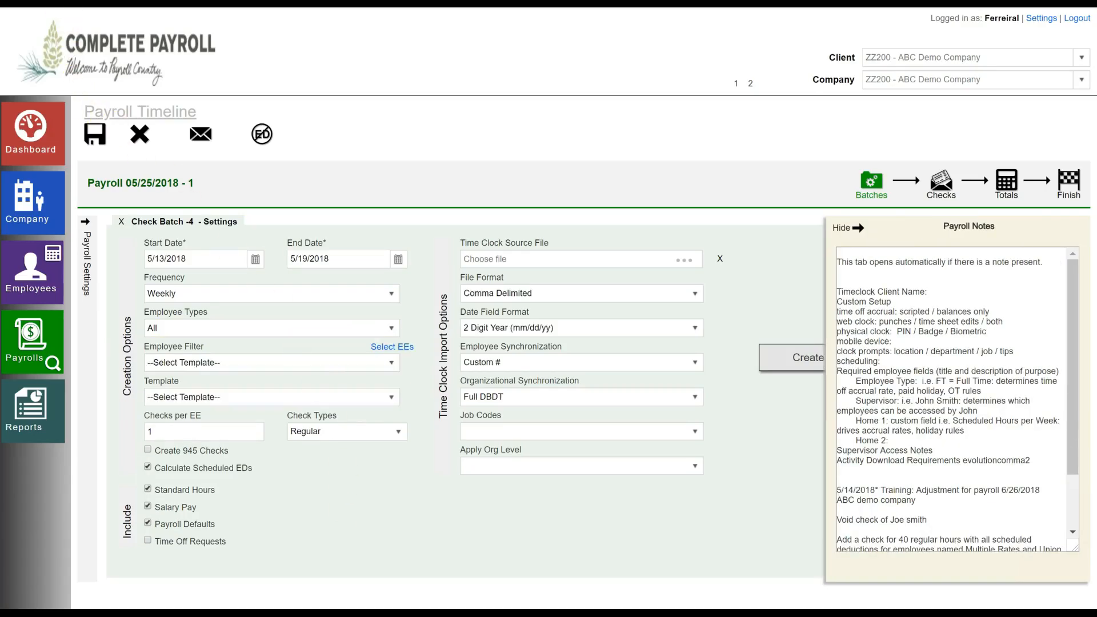
click(841, 228)
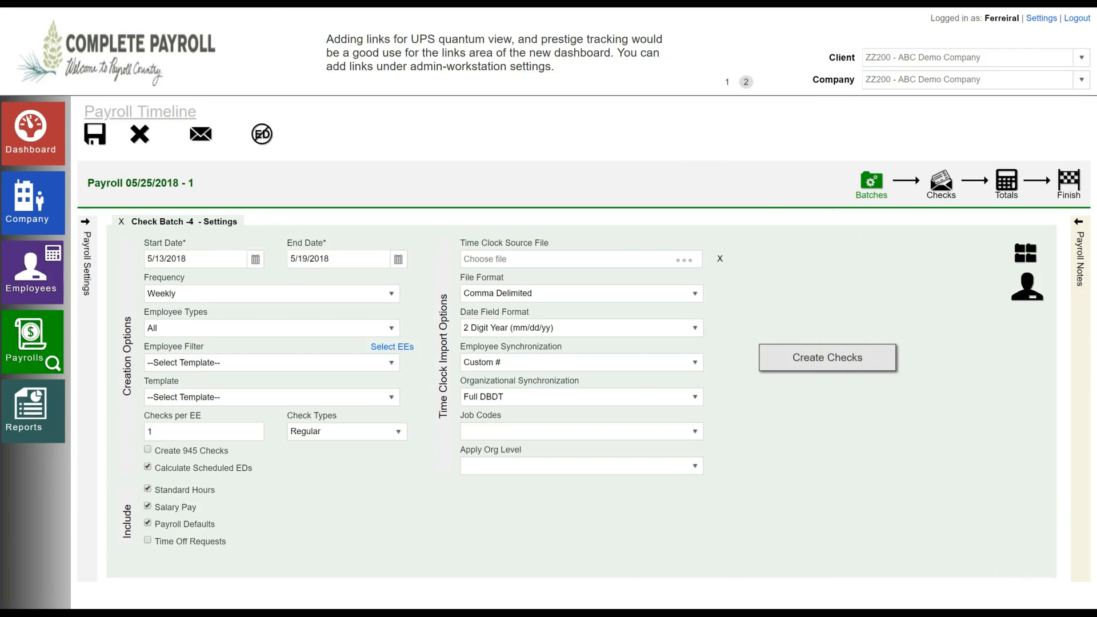
mouse_move(127, 231)
mouse_down()
mouse_move(231, 245)
mouse_move(255, 267)
mouse_move(355, 251)
mouse_move(389, 272)
mouse_up()
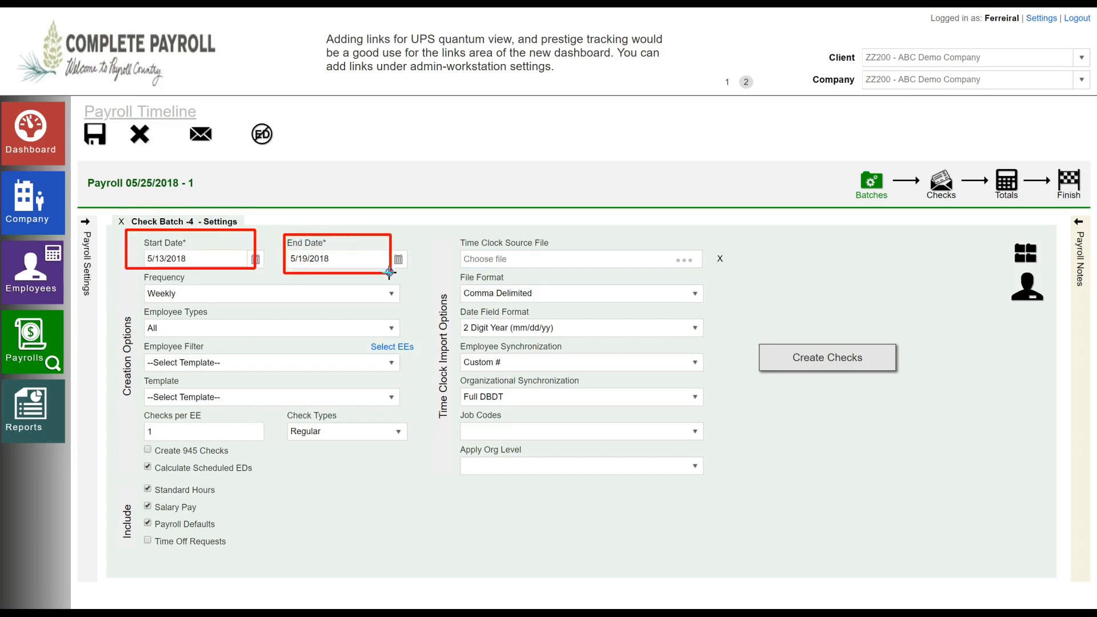
drag(124, 270, 404, 307)
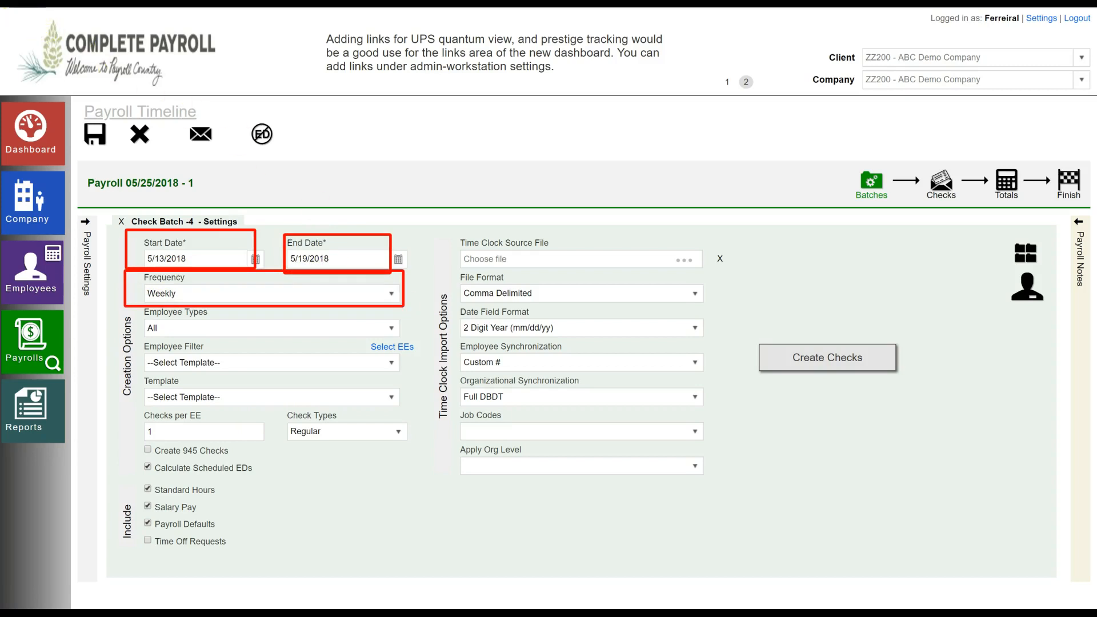
key(Escape)
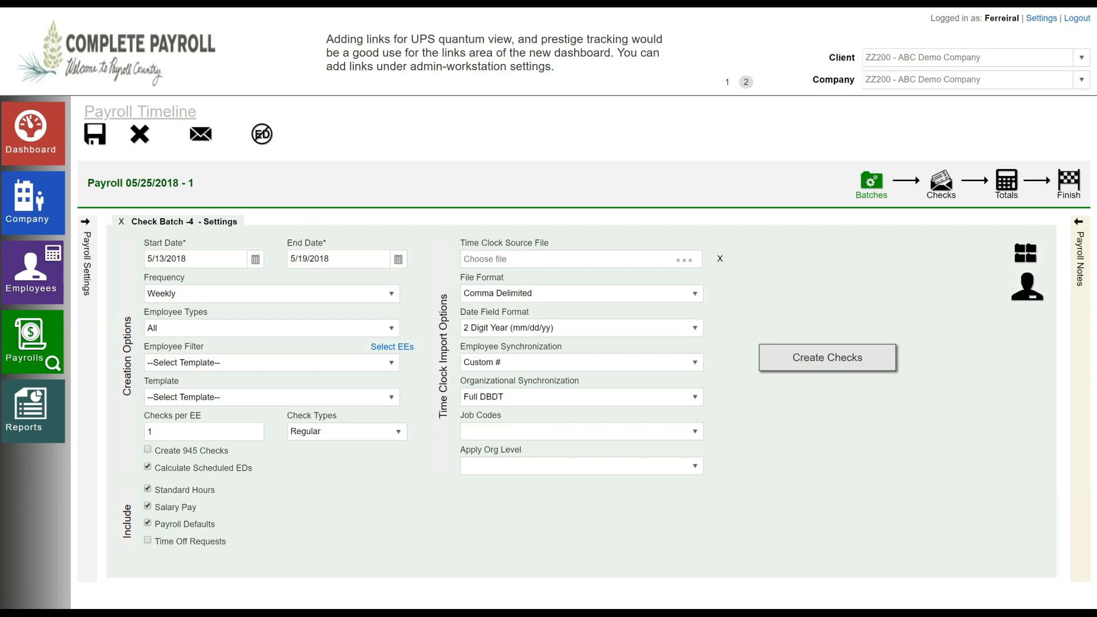
Create the checks for the weekly batch with the current settings and dismiss the status message
click(814, 360)
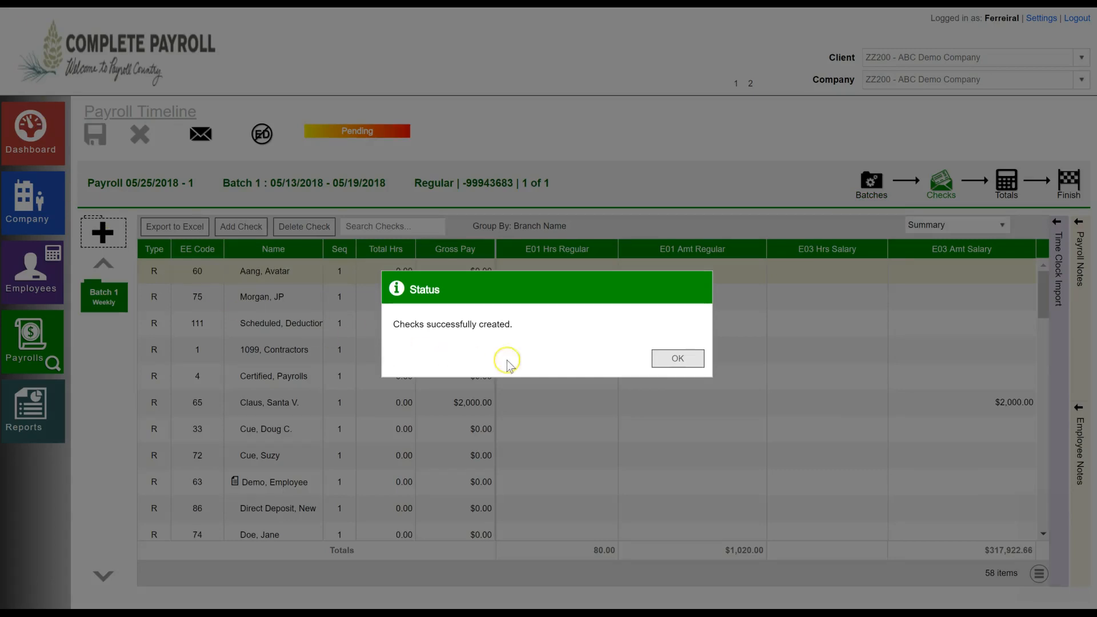
click(668, 360)
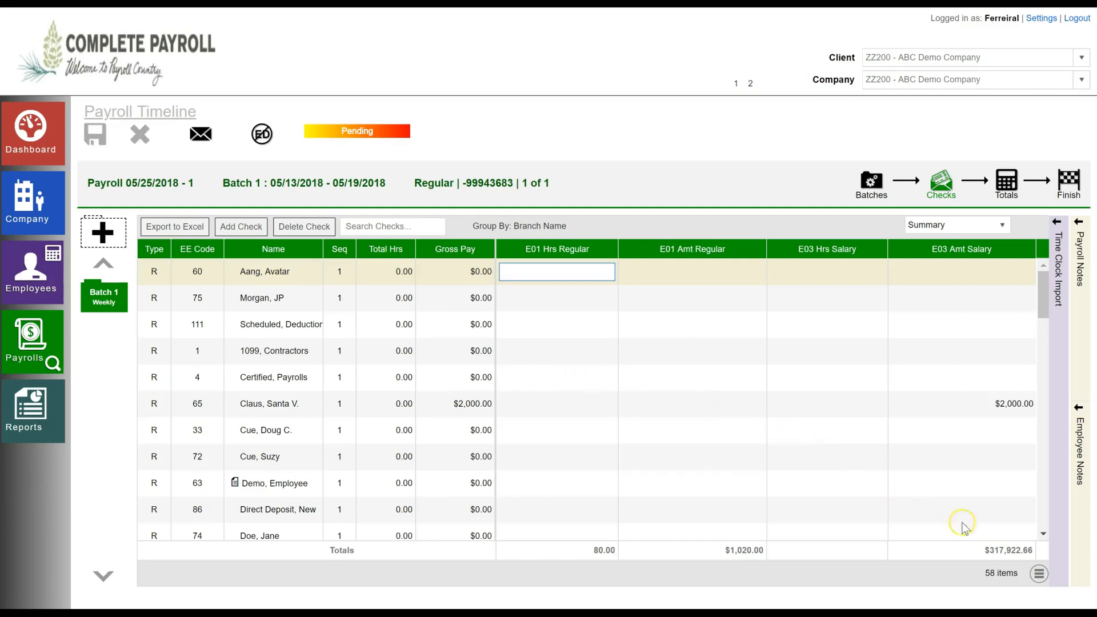
In the check grid's column chooser, remove E03 Hrs Salary and Seq and add E05 Hrs Holiday above E03 Amt Salary
click(1038, 575)
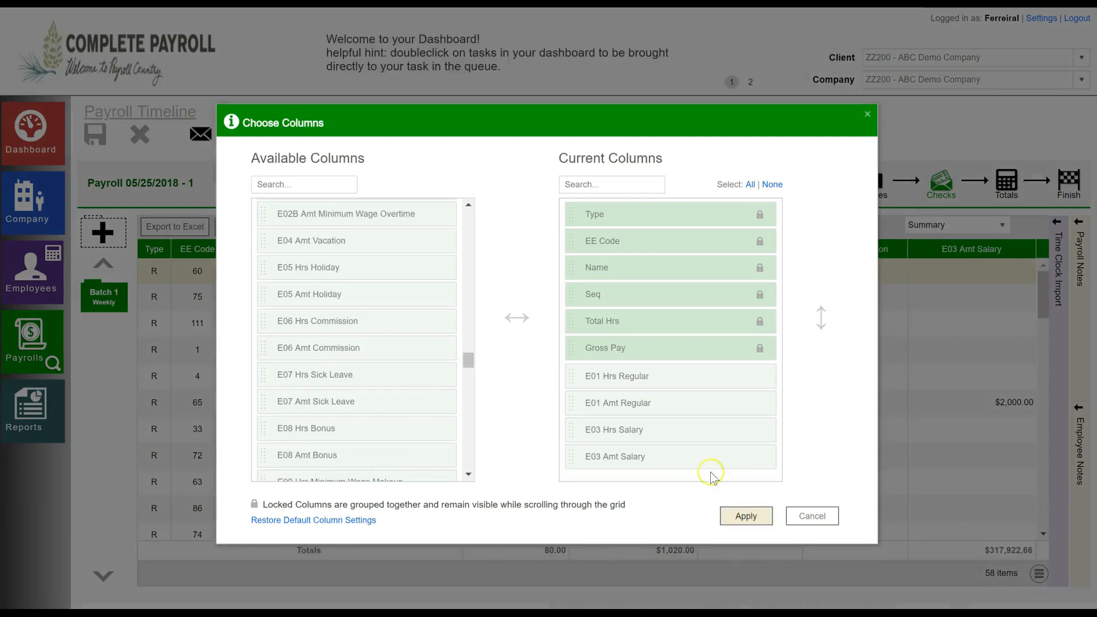
drag(675, 430, 380, 332)
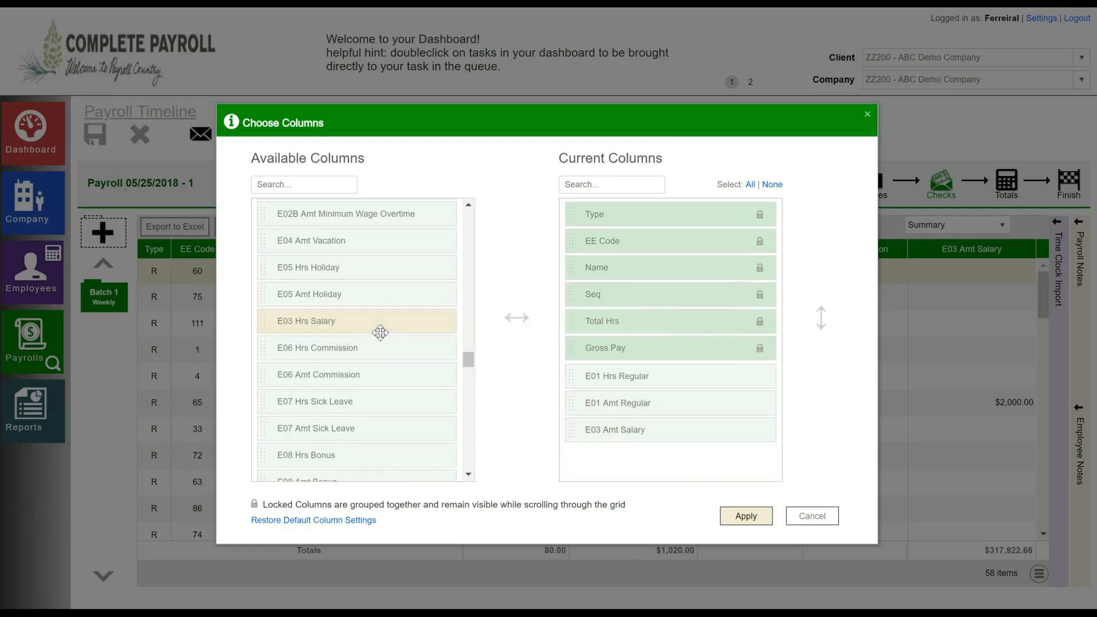
drag(595, 294, 363, 209)
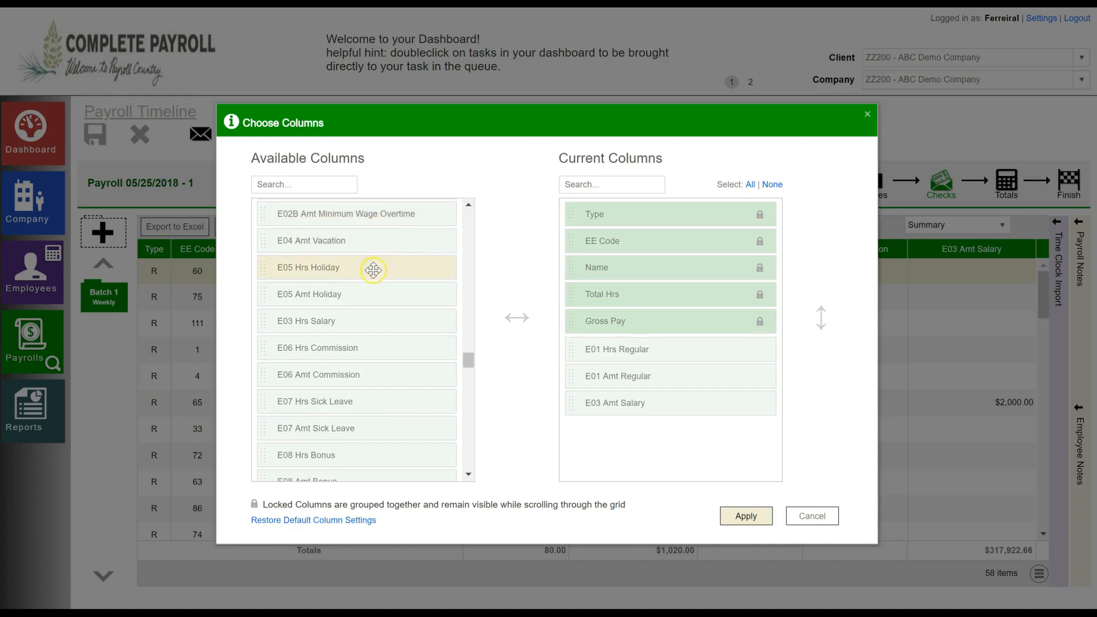
drag(374, 272, 639, 404)
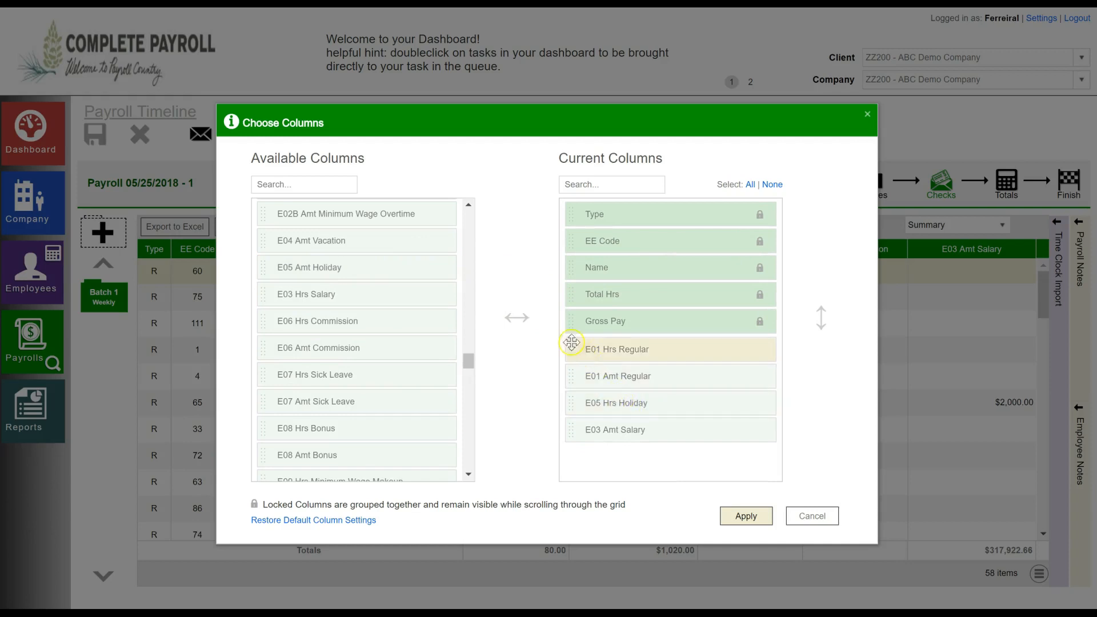
Search the available columns for "bonu", add E08 Amt Bonus after E03 Amt Salary, and apply the column layout
click(295, 187)
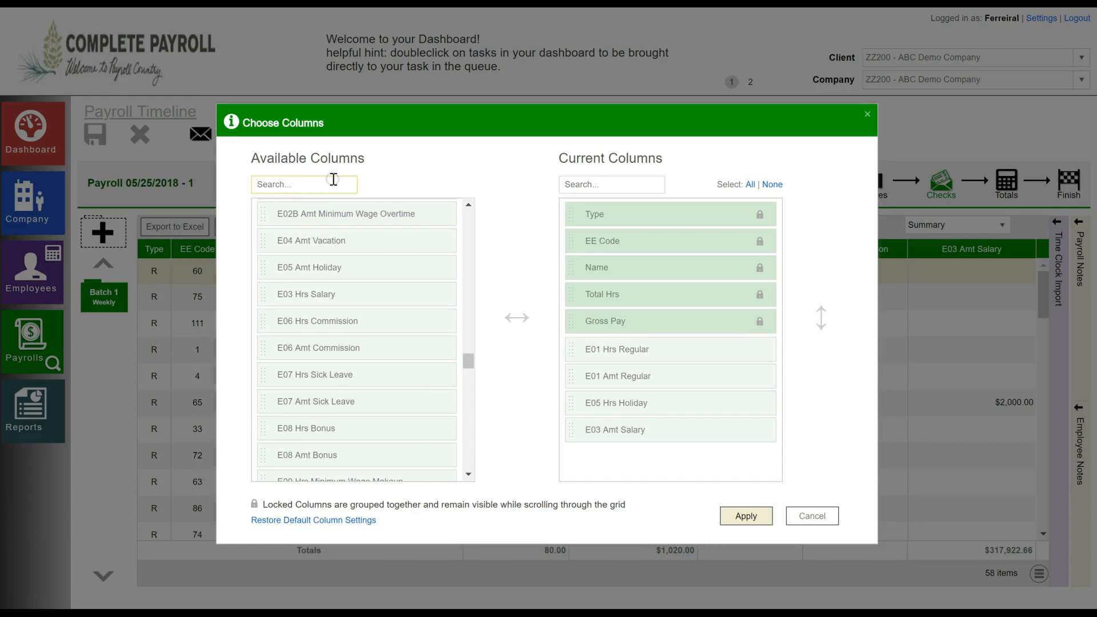
text(bonu)
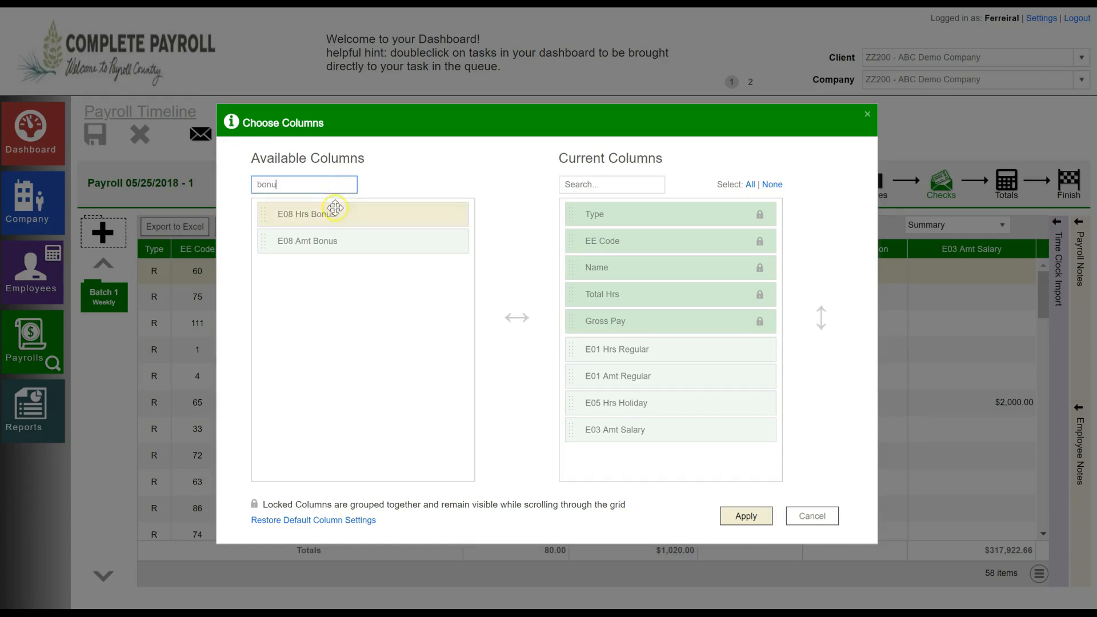
drag(311, 240, 605, 456)
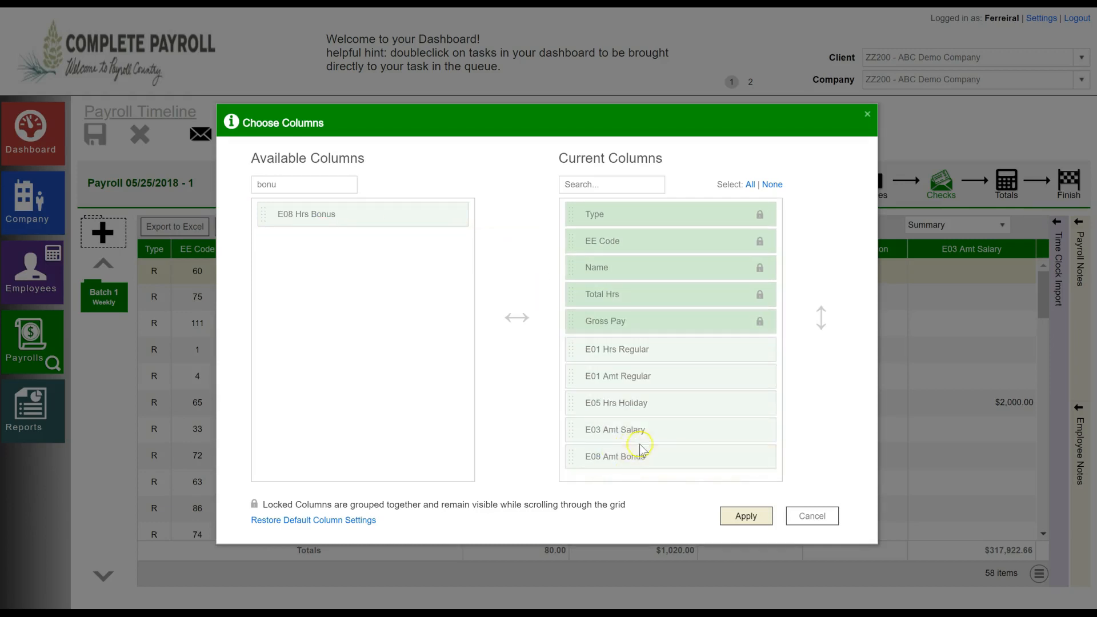
click(746, 517)
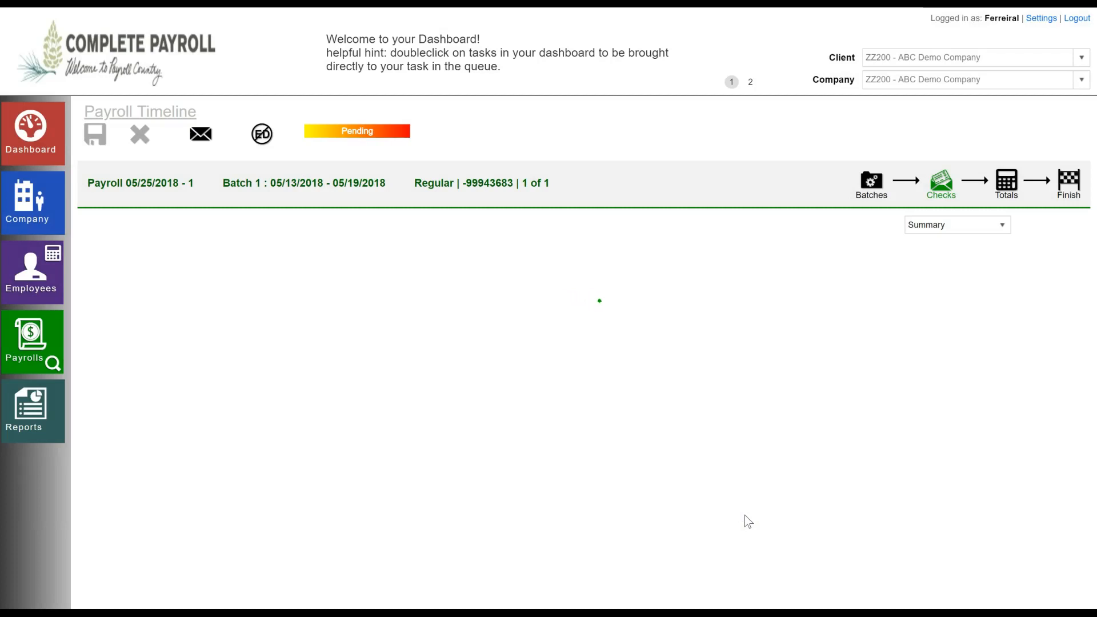
click(737, 456)
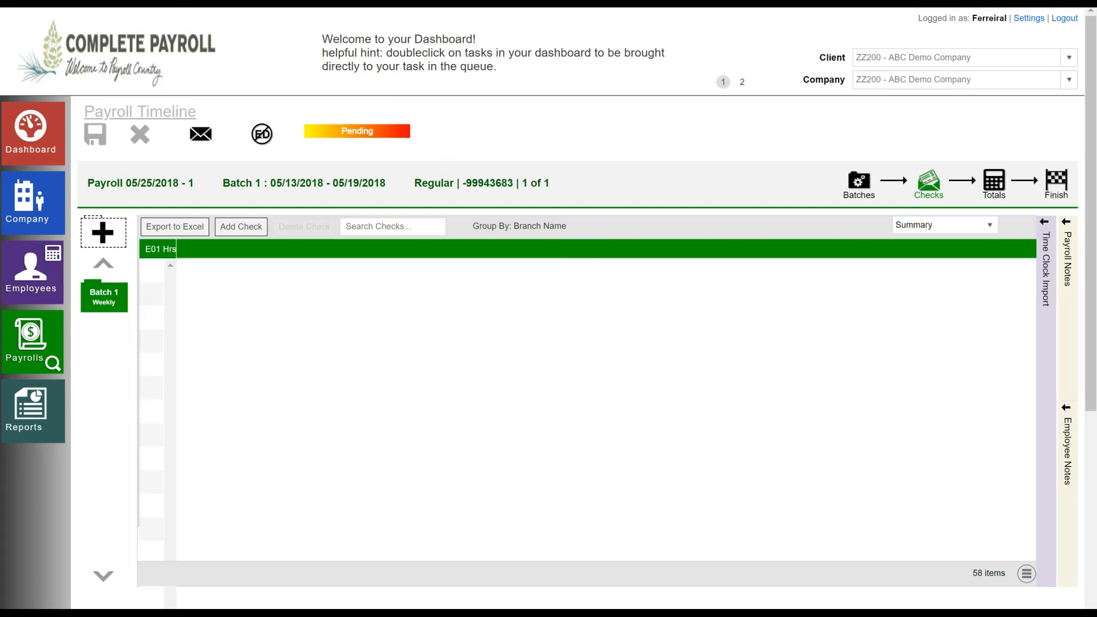
Enter 40 E01 regular hours for each of the first three employees in the check grid
click(519, 273)
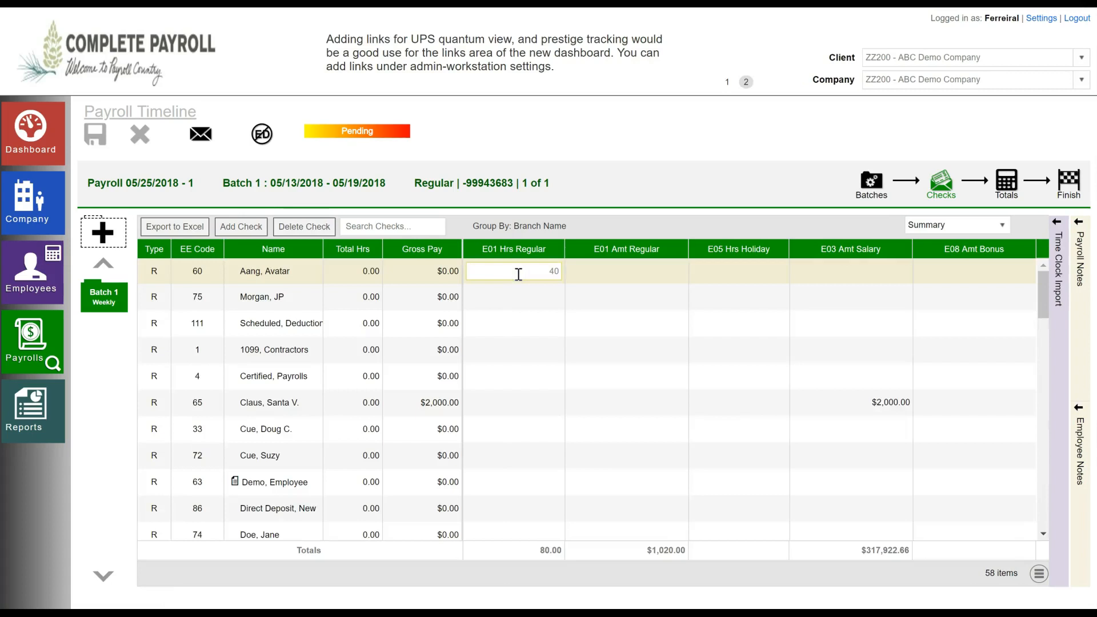
key(Return)
text(40)
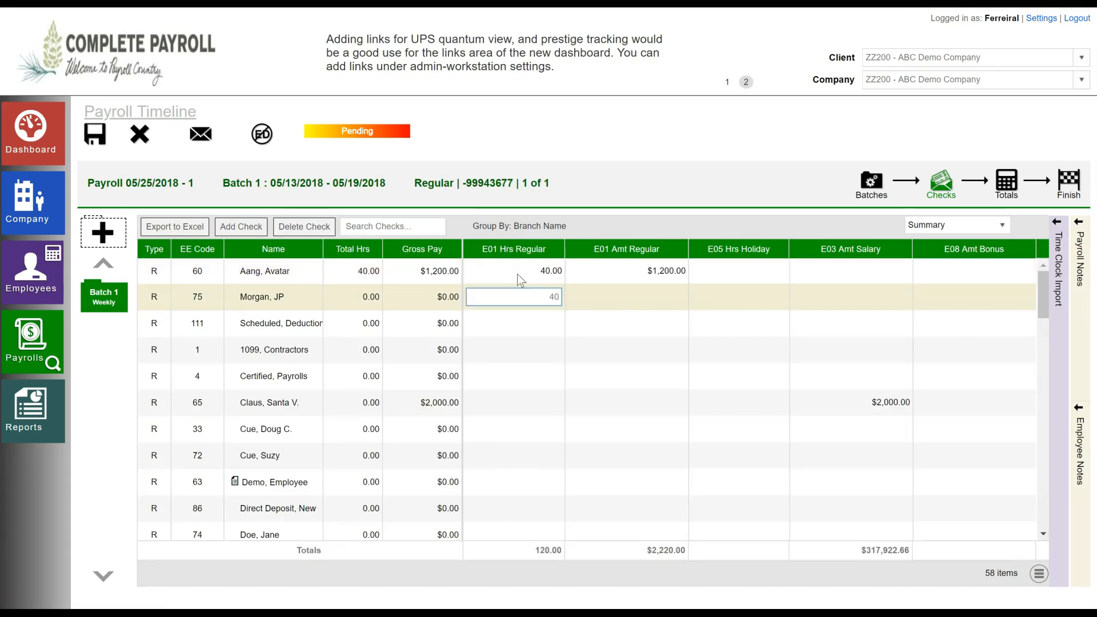
key(Return)
text(40)
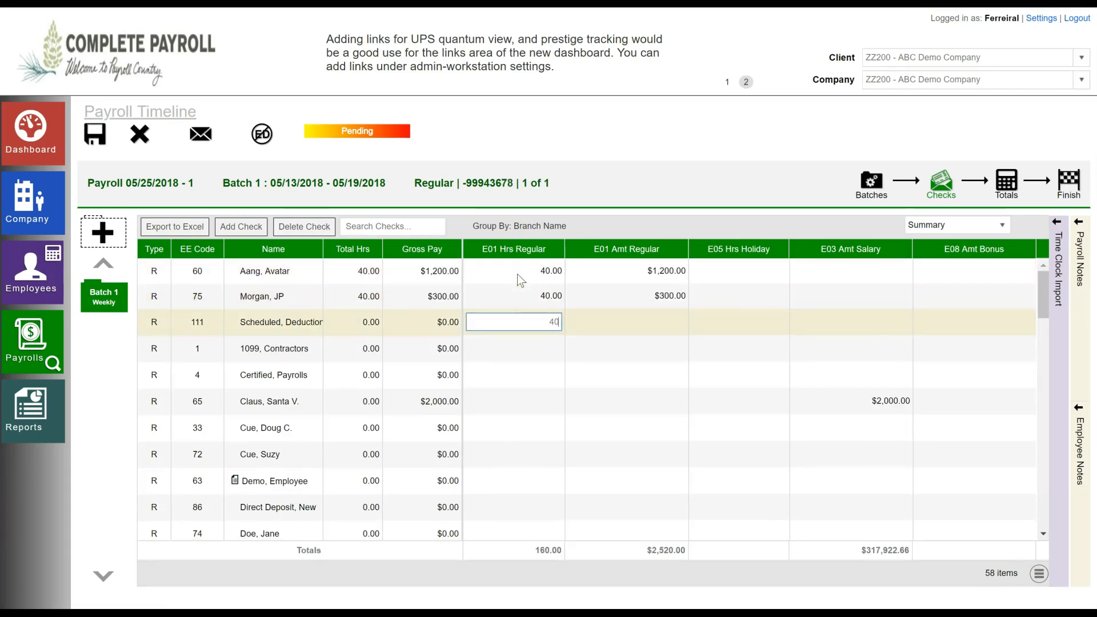
key(Return)
click(549, 526)
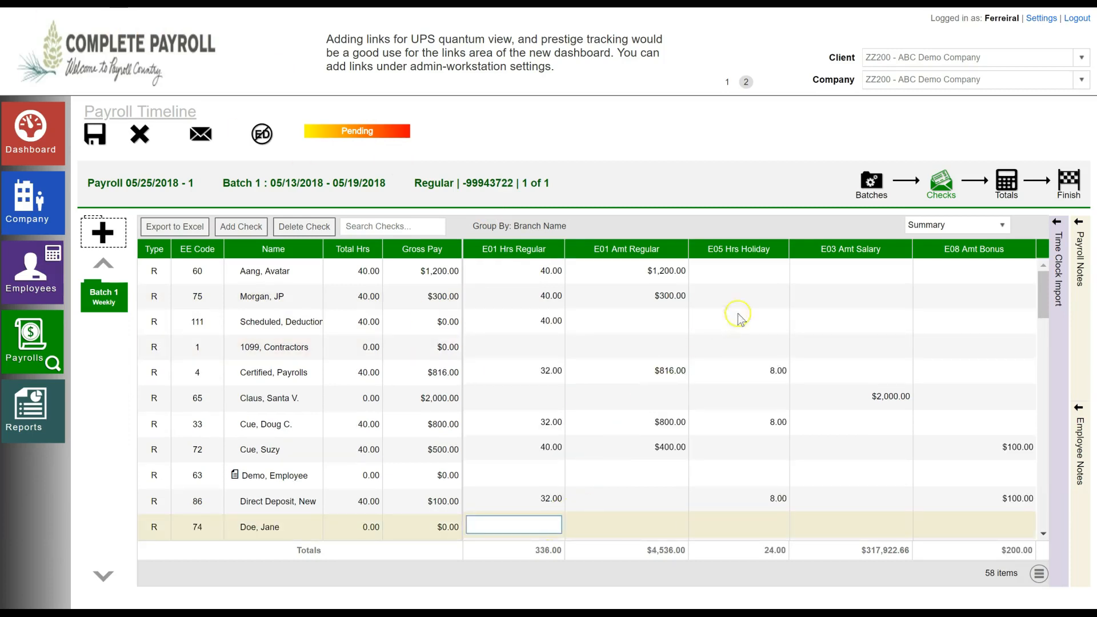
Examine the selected employee's check lines in the Detail view and return to the Summary view
click(1002, 226)
click(926, 278)
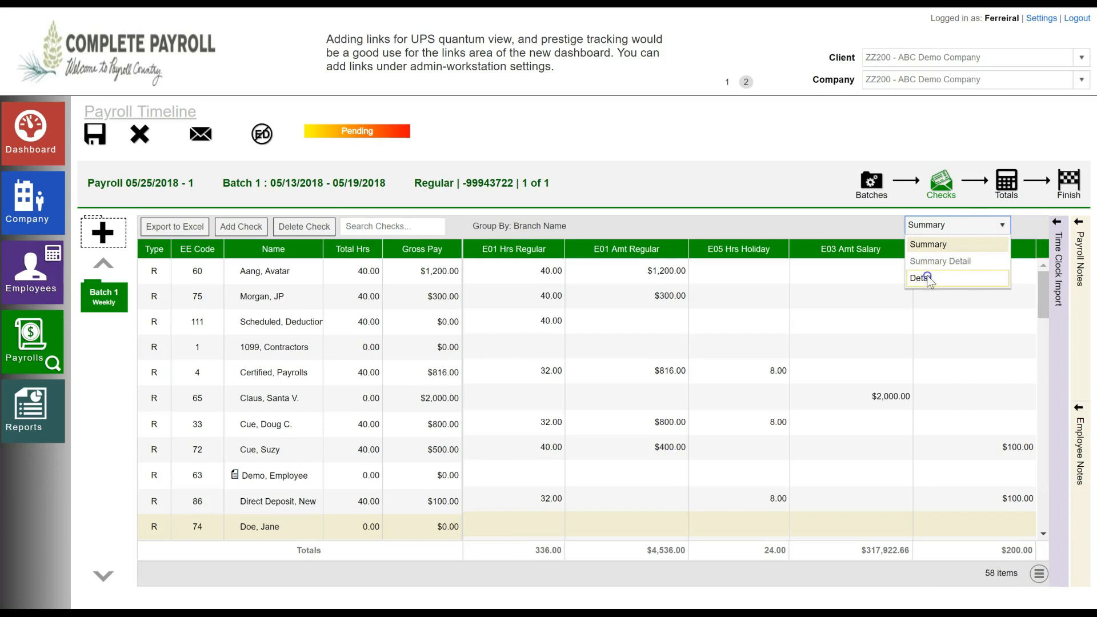
click(927, 277)
click(1009, 226)
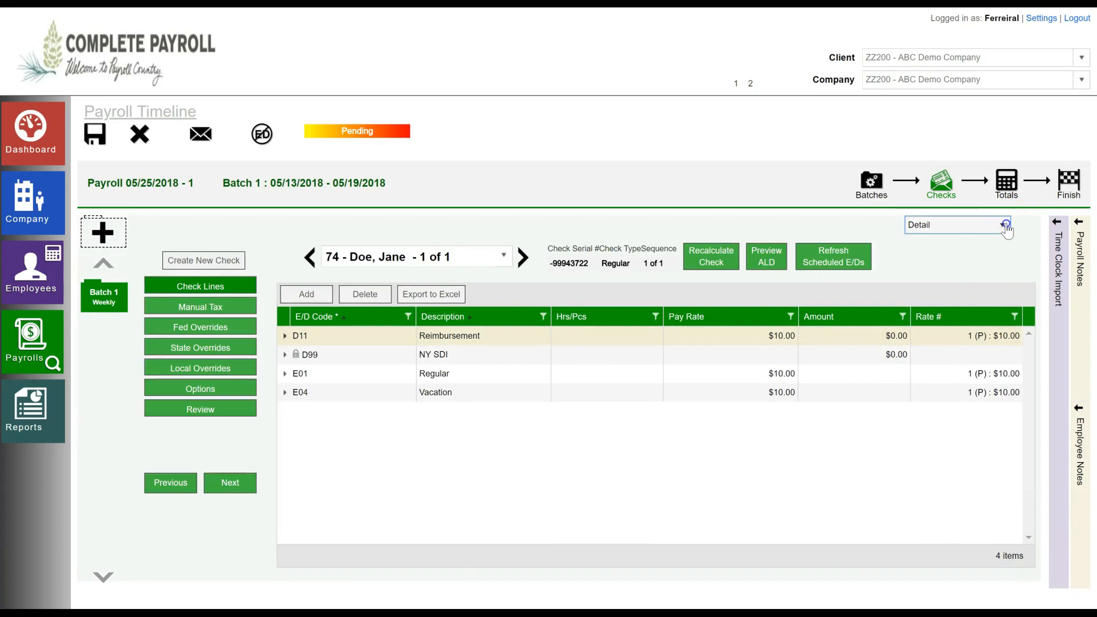
click(962, 246)
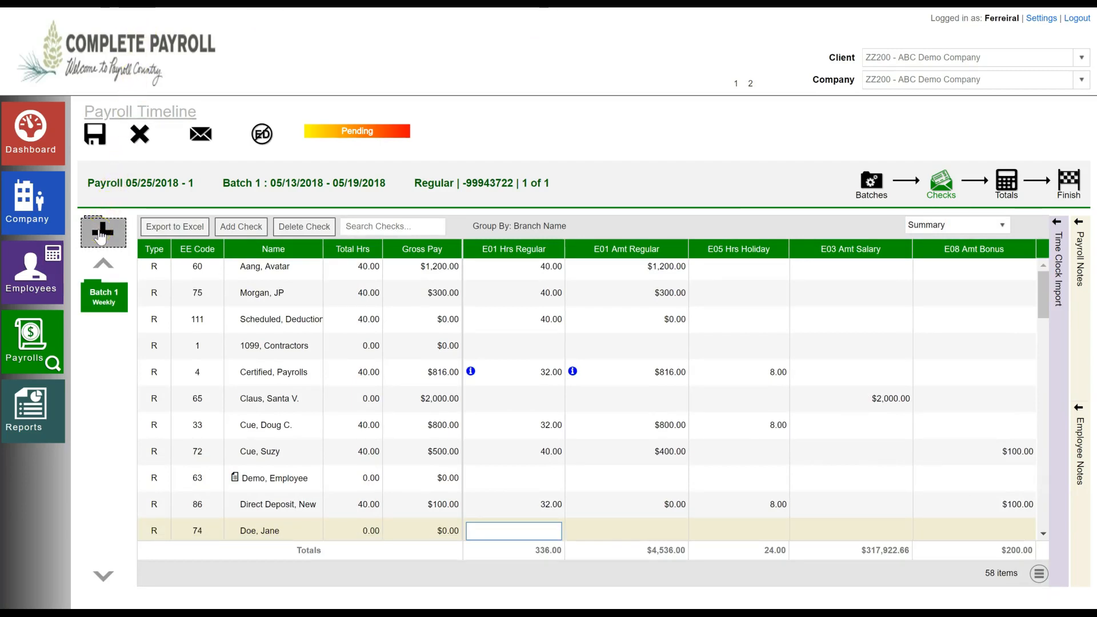
Calculate the payroll in the Totals stage, review the United Way line, and proceed to the Finish stage
click(1012, 188)
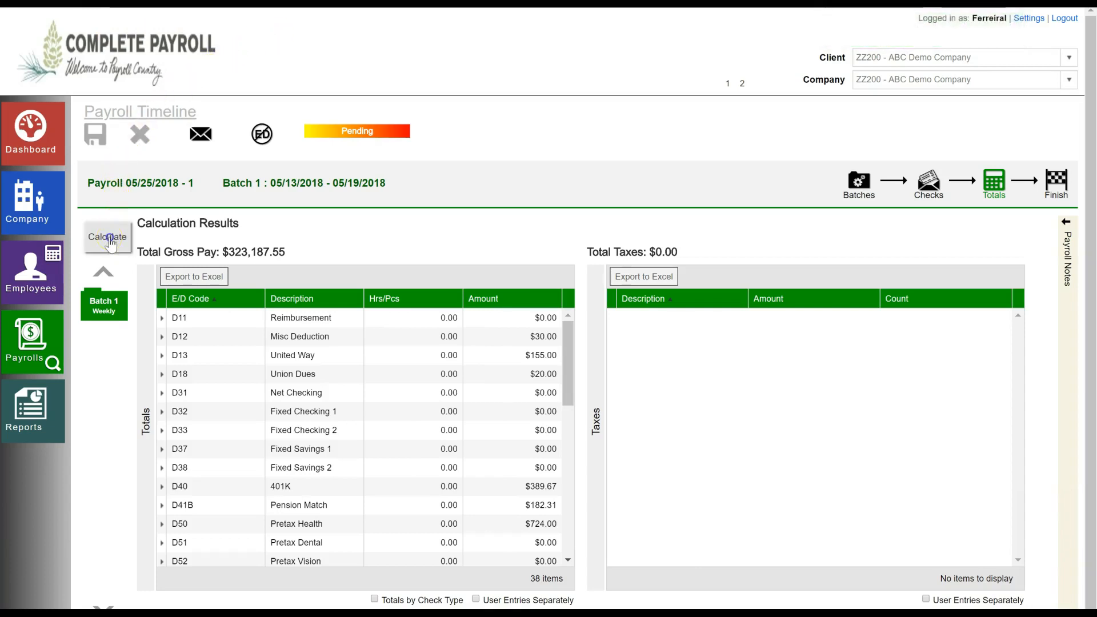
click(110, 243)
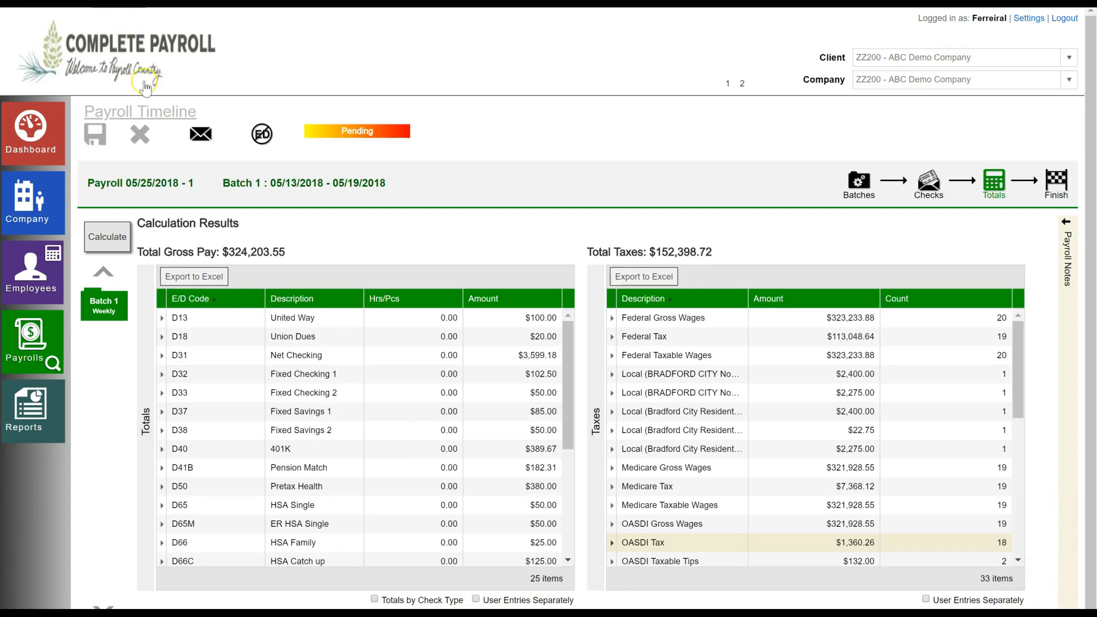
click(162, 319)
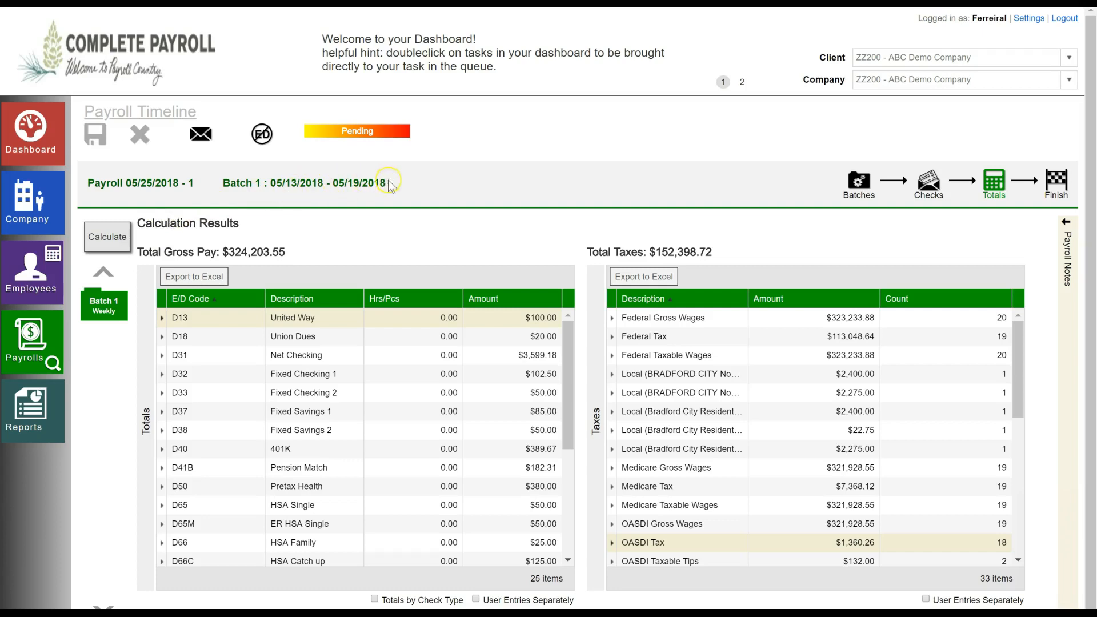
click(1059, 196)
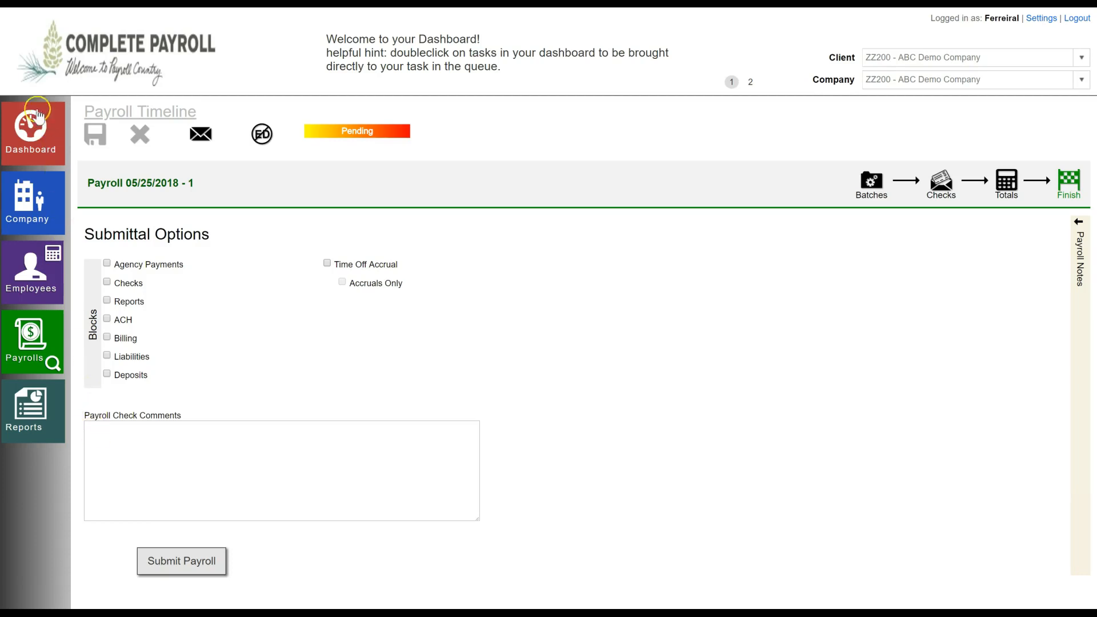
Enter "Happy Holidays" as the payroll check comment and clear it again
click(86, 436)
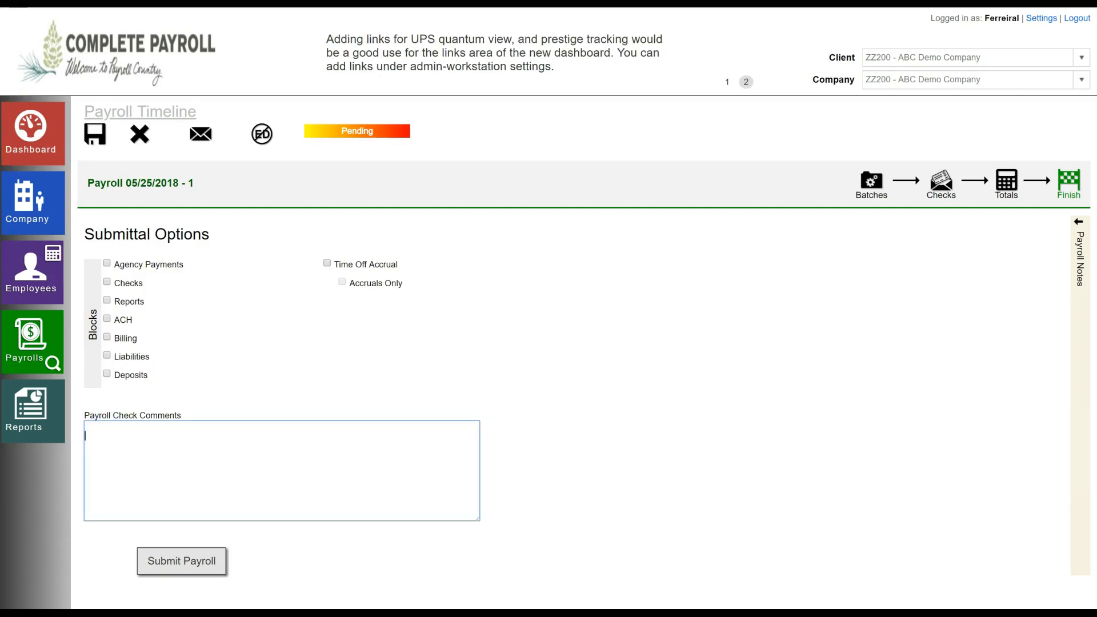
text(Happy Holidays)
key(BackSpace)
key(BackSpace)
key(BackSpace)
key(BackSpace)
key(BackSpace)
key(BackSpace)
key(BackSpace)
key(BackSpace)
key(BackSpace)
key(BackSpace)
key(BackSpace)
key(BackSpace)
key(BackSpace)
key(BackSpace)
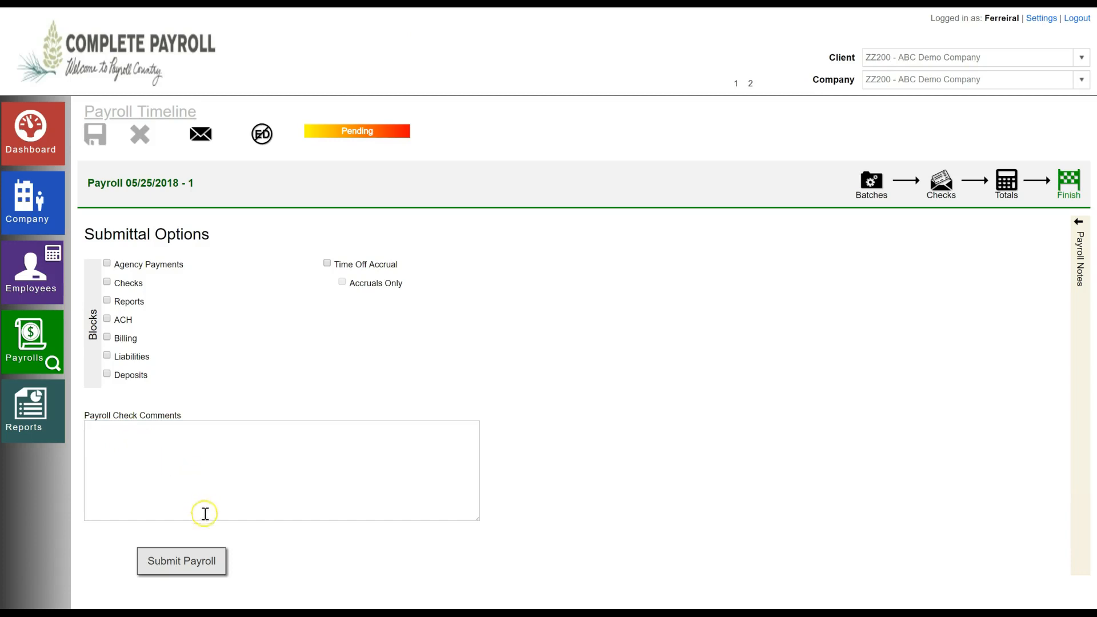
Submit the 05/25/2018 payroll without any blocks or check comments and confirm the submission
click(197, 568)
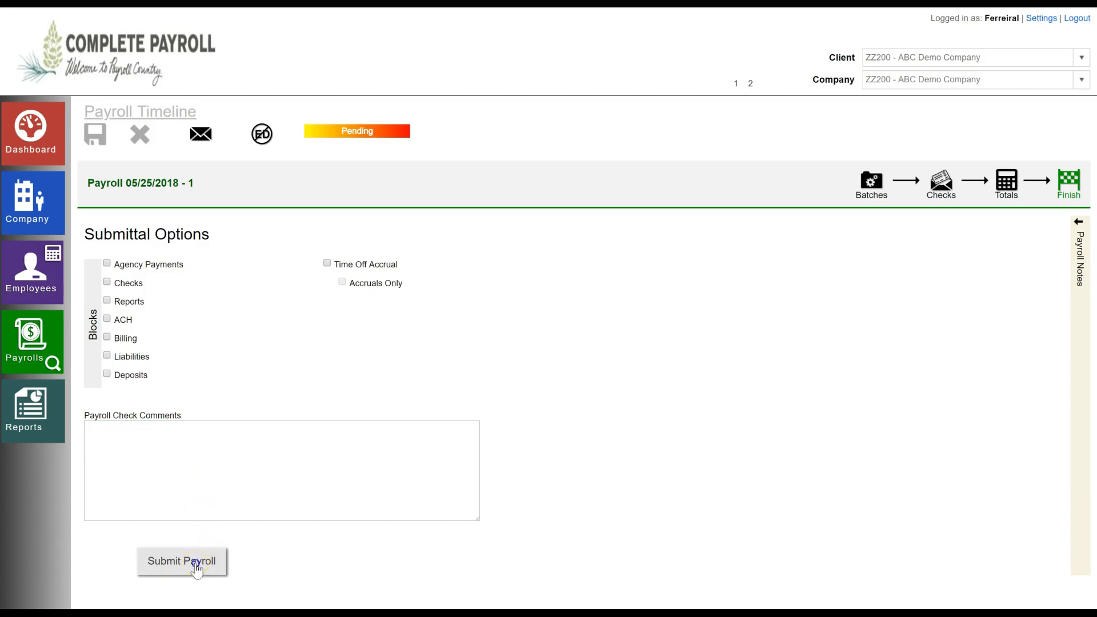
key(Return)
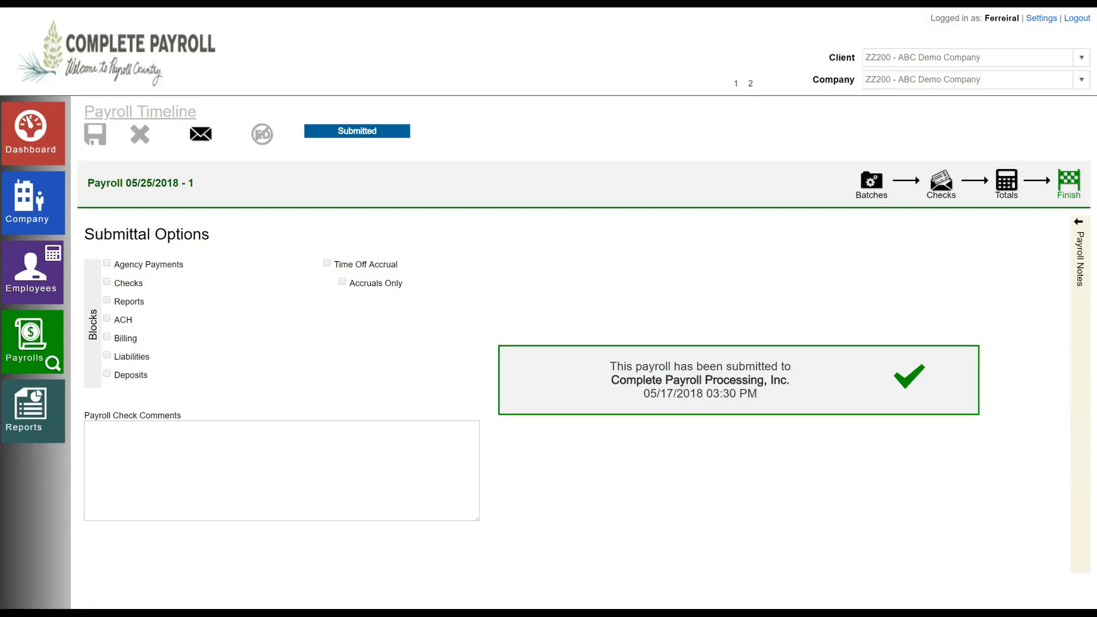